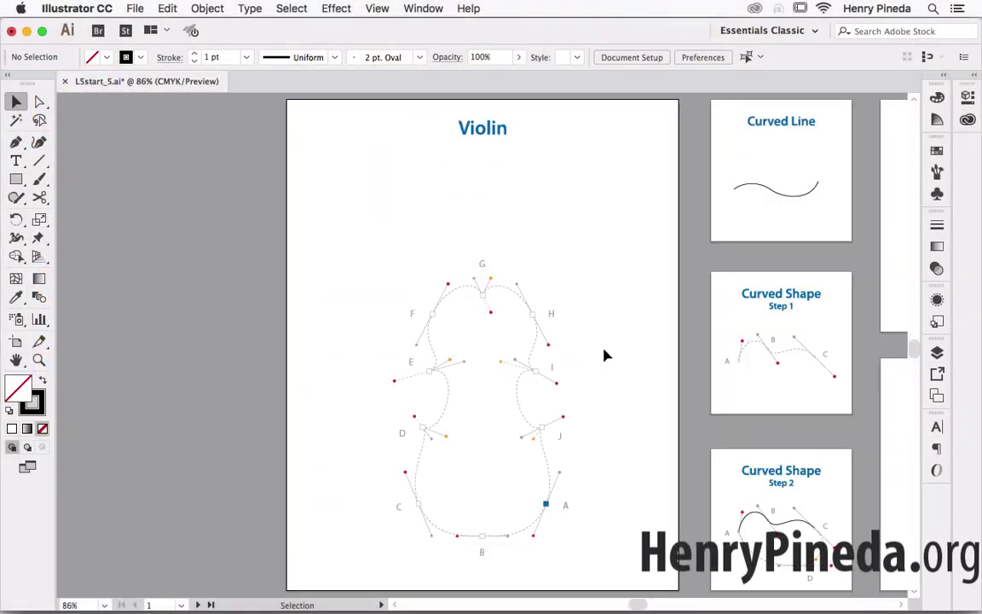
Step: Zoom in on the violin's lower body so anchors A, B, C, D and J fill the view
key("ctrl+space")
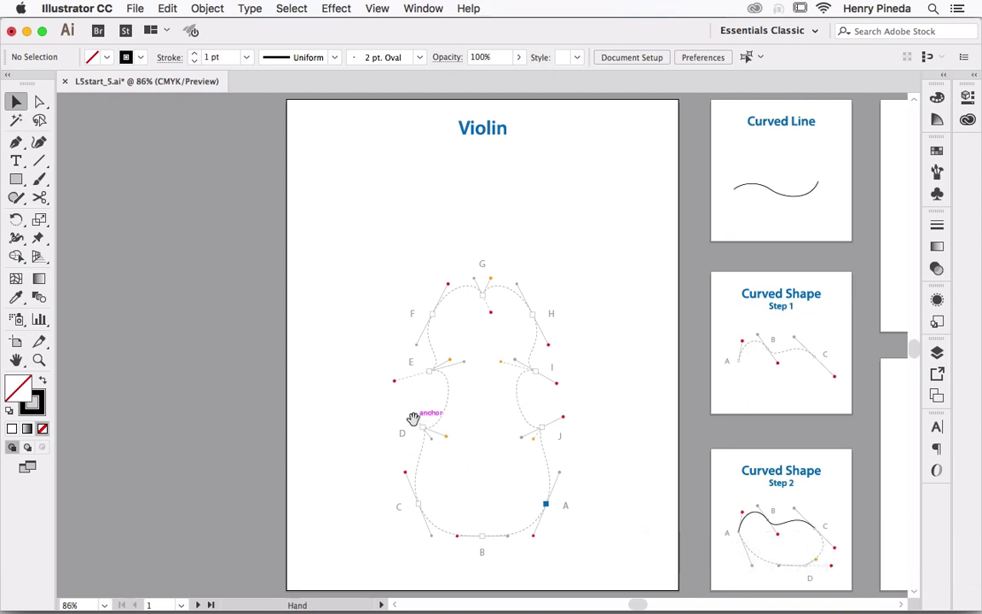
mouse_move(377, 404)
left_mouse_down()
mouse_move(573, 517)
mouse_move(591, 549)
left_mouse_up()
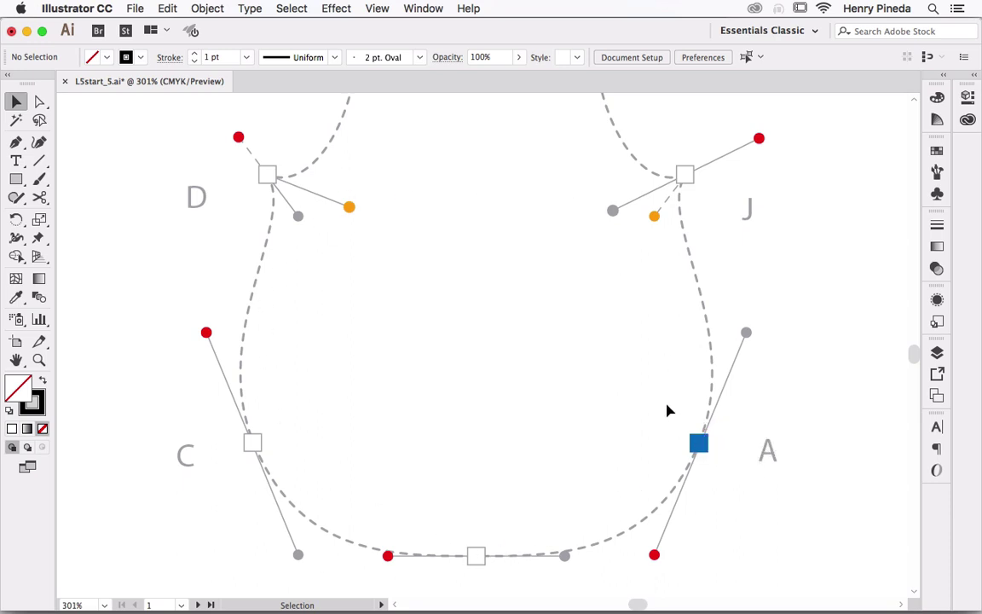
Step: Set up the Pen tool with default black stroke and a fill of None
key("p")
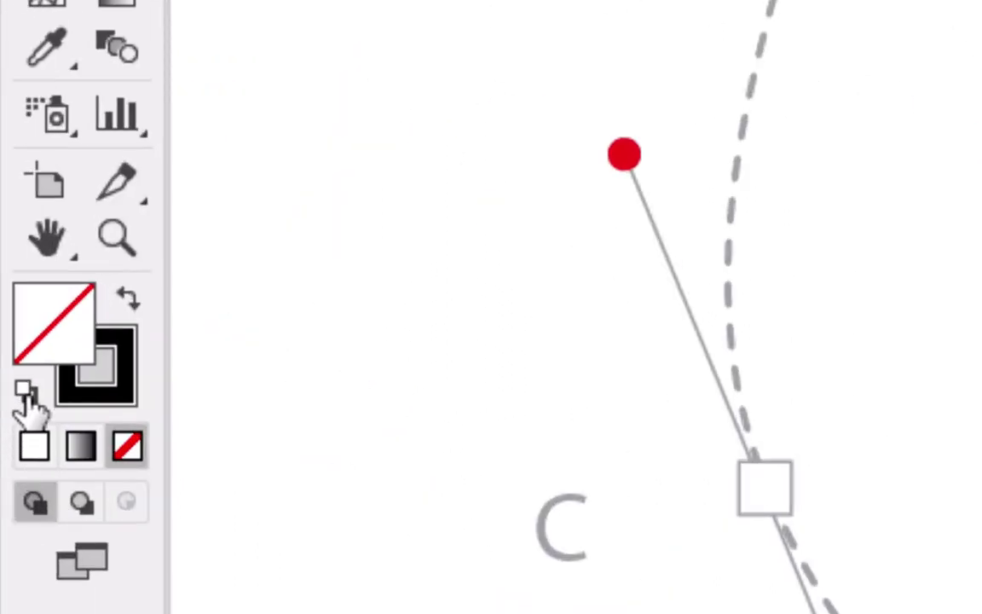
left_click(9, 410)
left_click(68, 326)
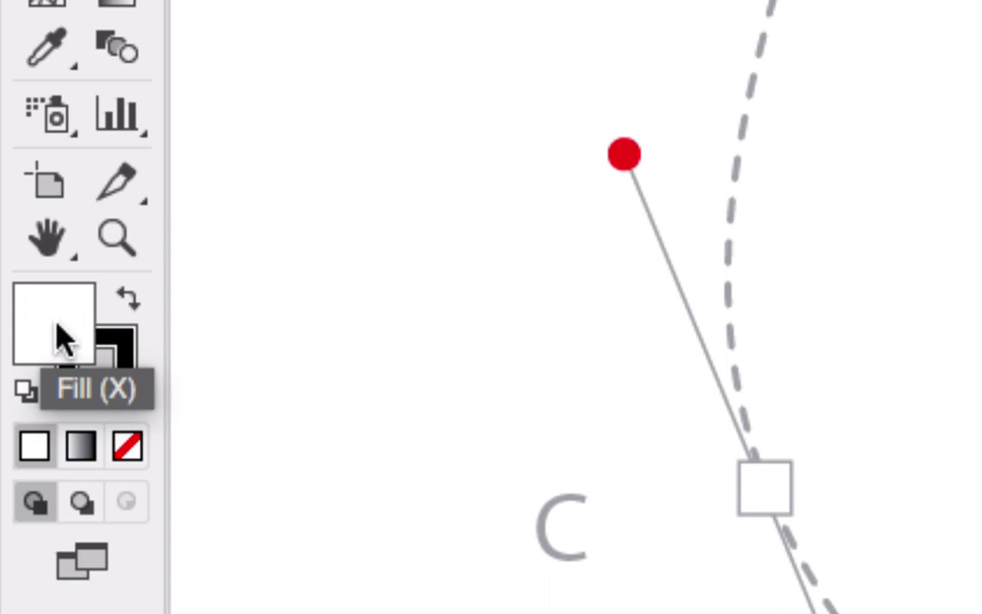
key("x")
left_click(129, 448)
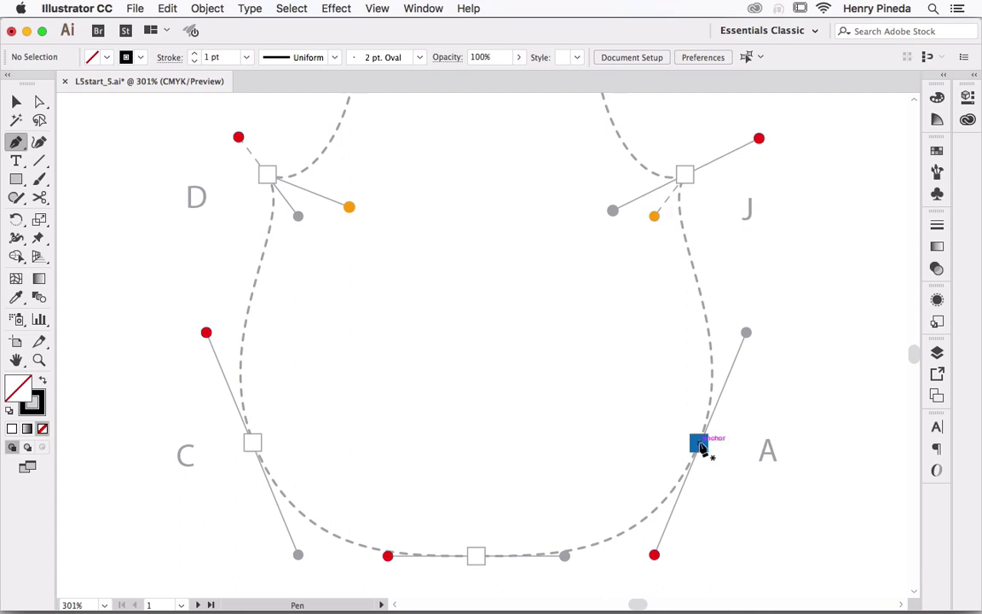
Step: Trace curved anchors from A through B and C to D, redirecting D's handle to the orange point
left_click(698, 443)
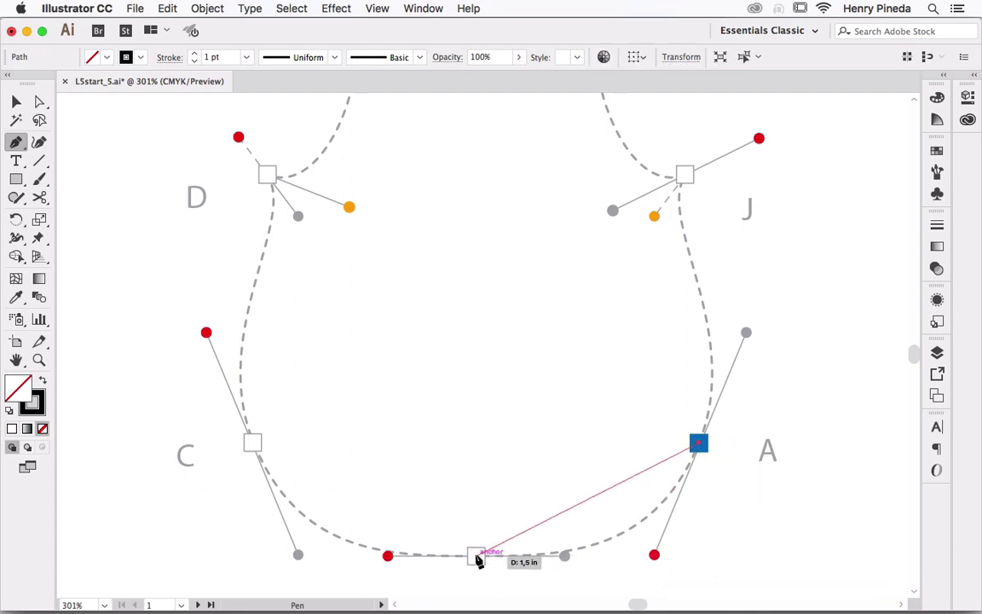
left_click_drag(476, 556, 388, 558)
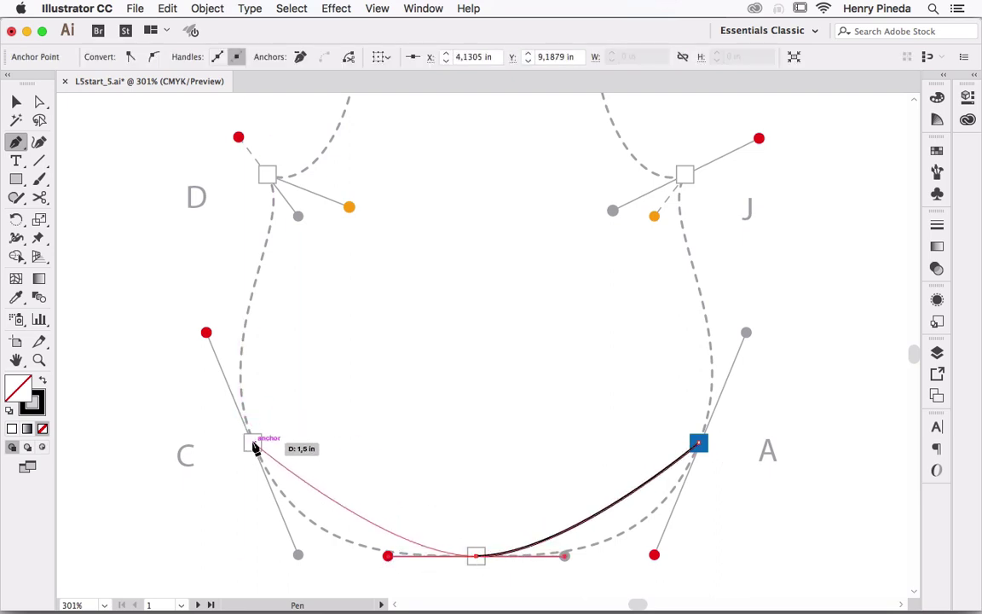
left_click_drag(253, 443, 207, 335)
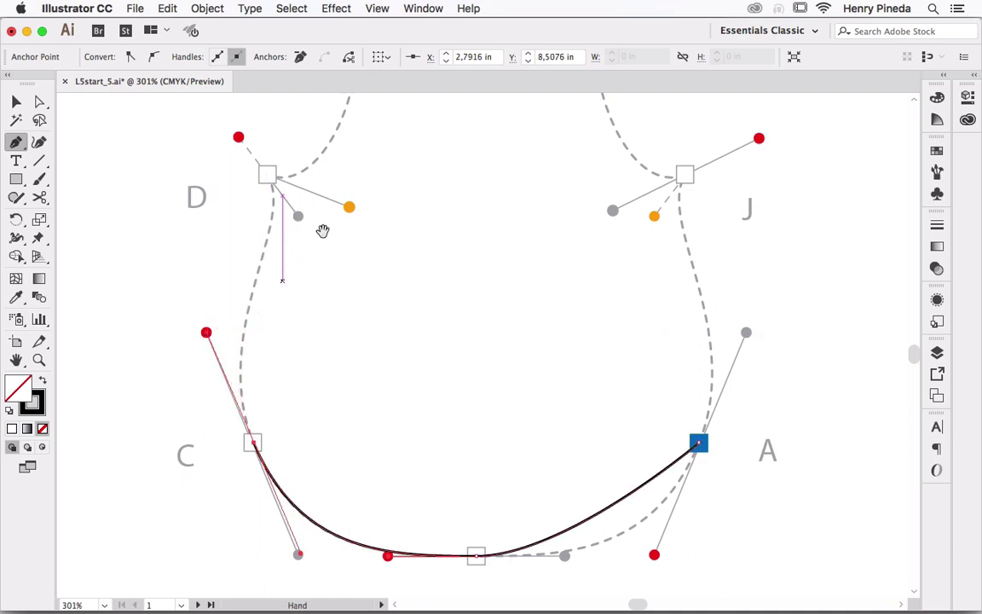
mouse_move(322, 230)
left_mouse_down()
mouse_move(350, 329)
mouse_move(364, 338)
mouse_move(353, 349)
left_mouse_up()
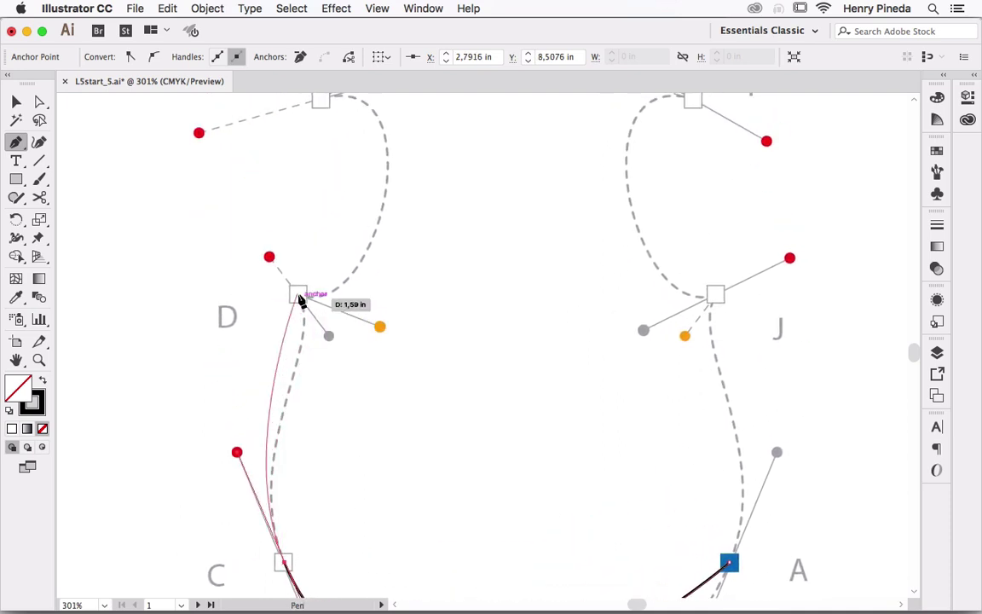
left_click_drag(298, 296, 270, 260)
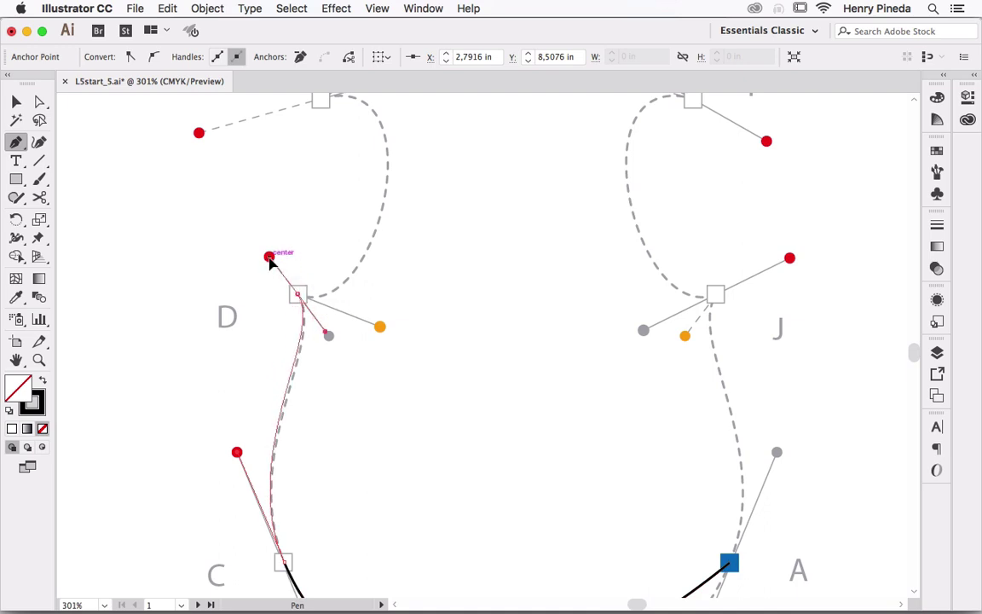
left_click_drag(270, 260, 383, 334)
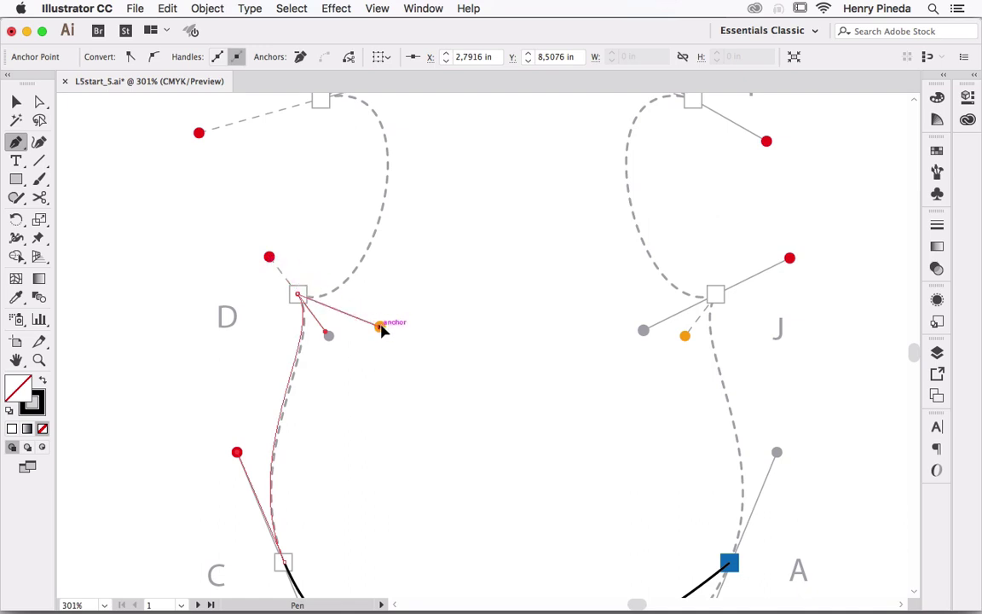
Step: Add anchor E after D and redirect its outgoing handle to the orange point
scroll(426, 282, "up", 2)
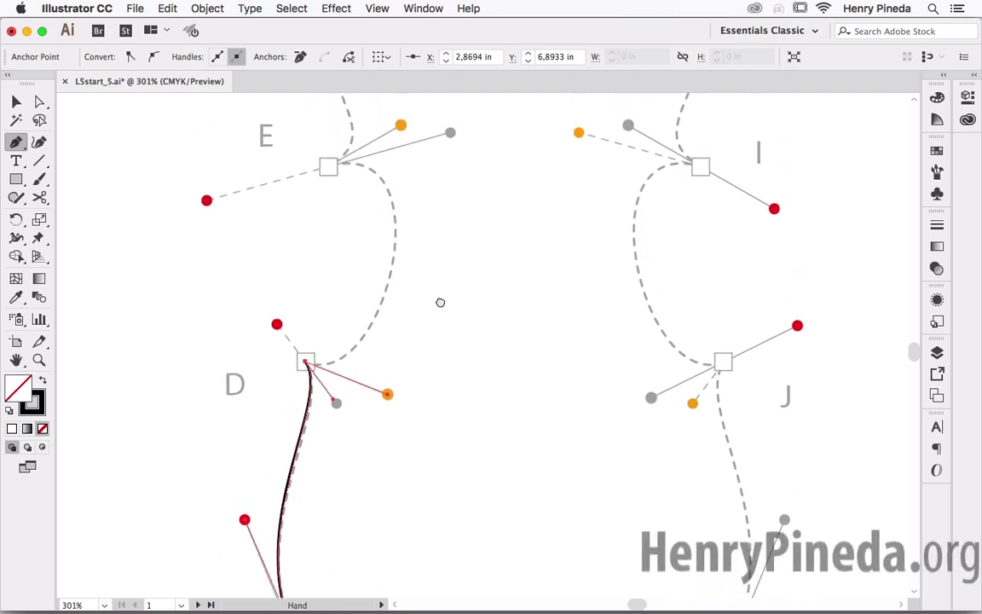
scroll(438, 300, "up", 3)
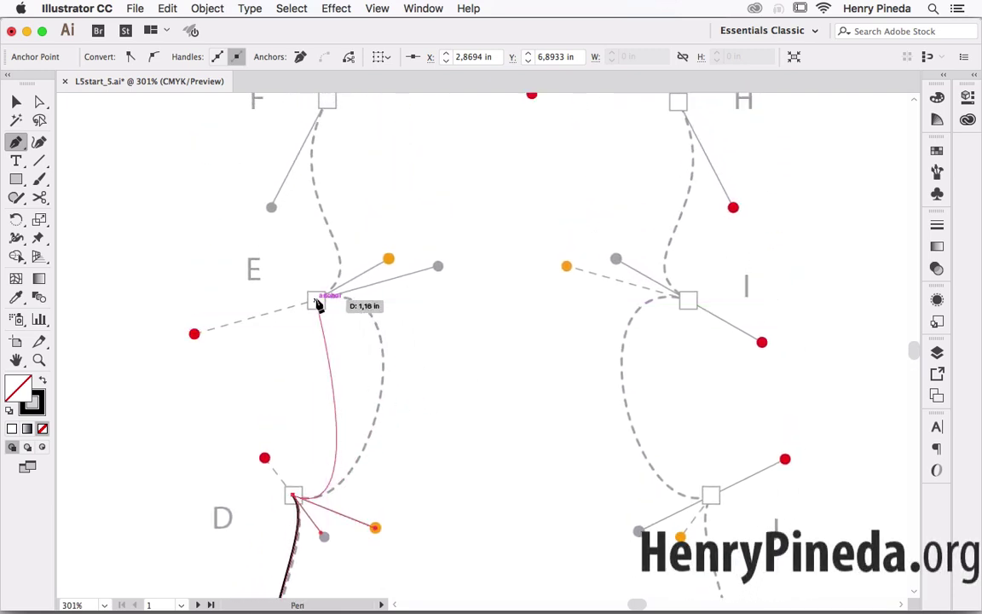
left_click_drag(315, 302, 195, 335)
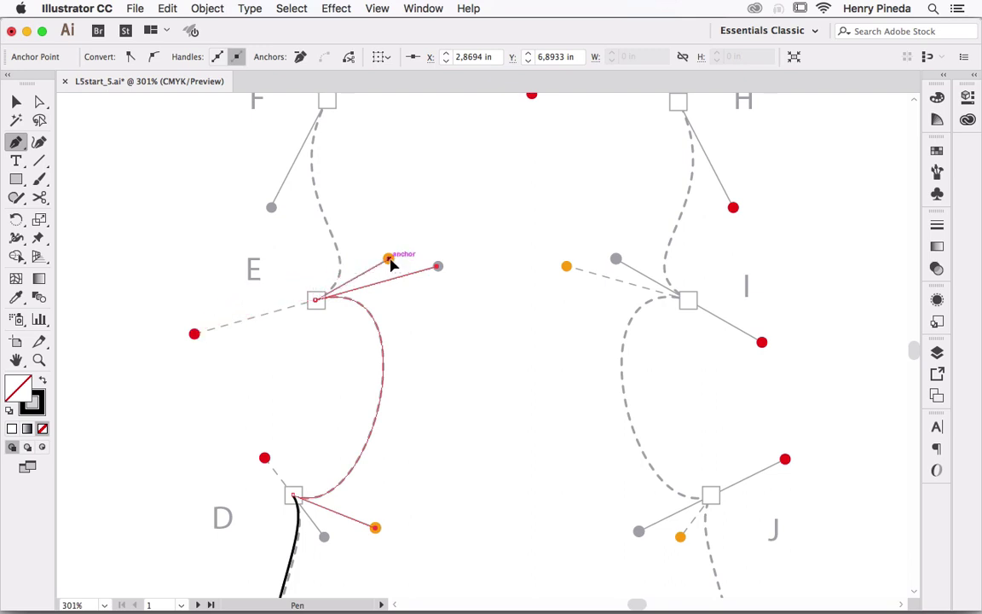
left_click_drag(390, 262, 394, 258)
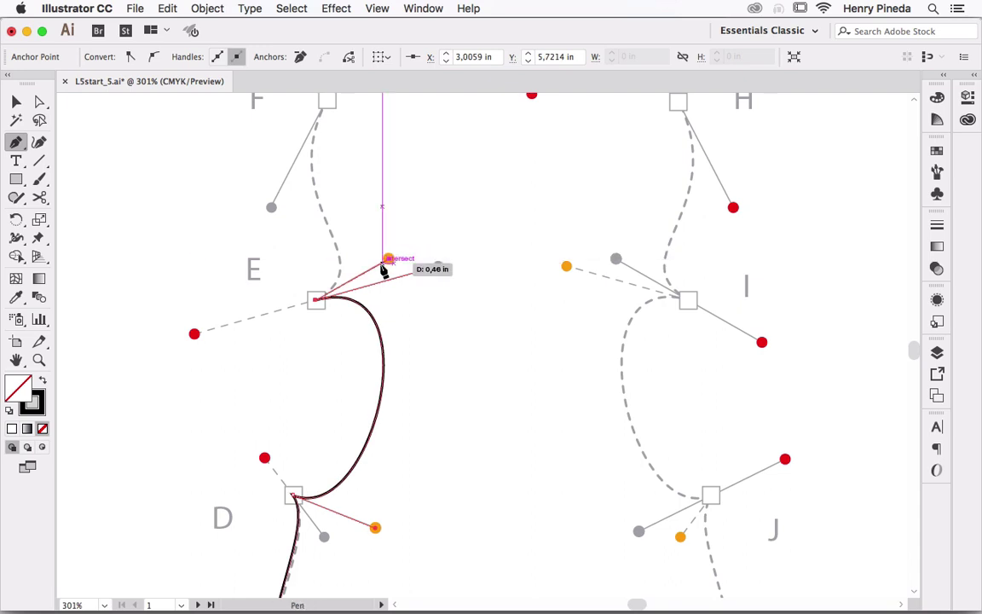
Step: Continue the path through smooth anchor F and anchor G, splitting G's handle toward the orange point
key("space")
mouse_move(413, 172)
left_mouse_down()
mouse_move(386, 279)
mouse_move(377, 385)
left_mouse_up()
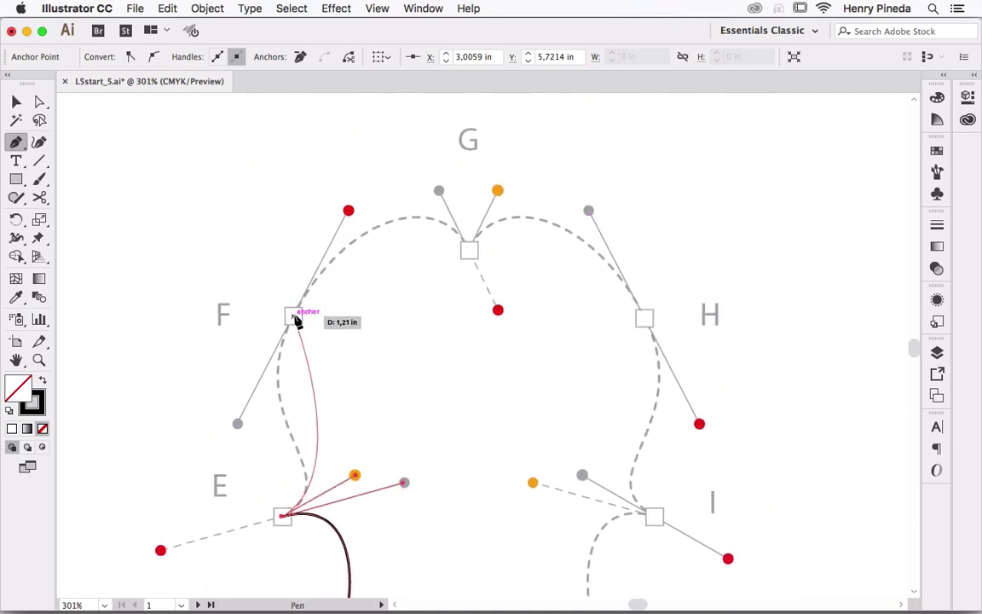
left_click_drag(294, 315, 348, 211)
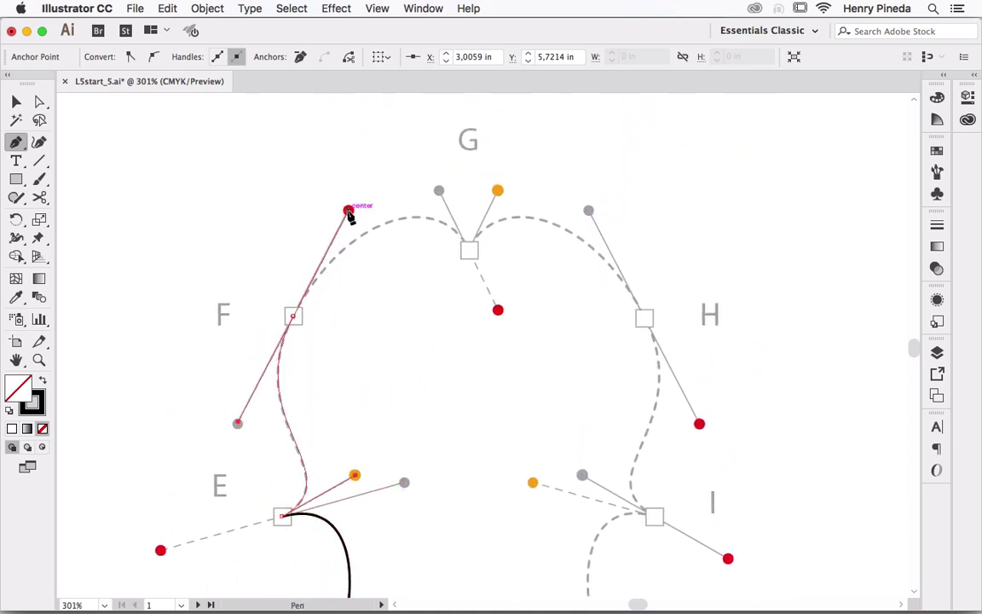
left_click_drag(470, 253, 497, 313)
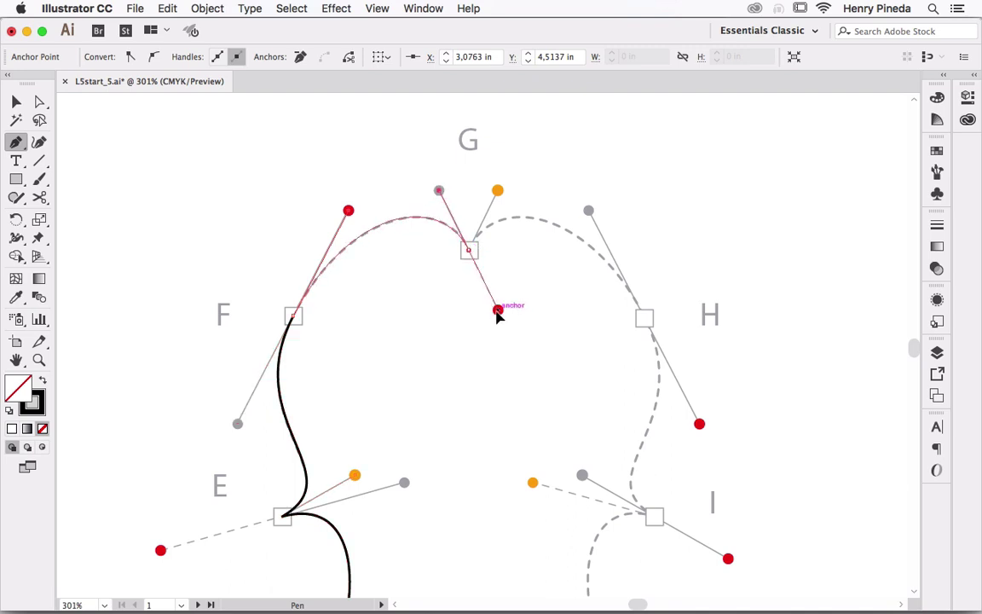
left_click_drag(497, 313, 499, 194)
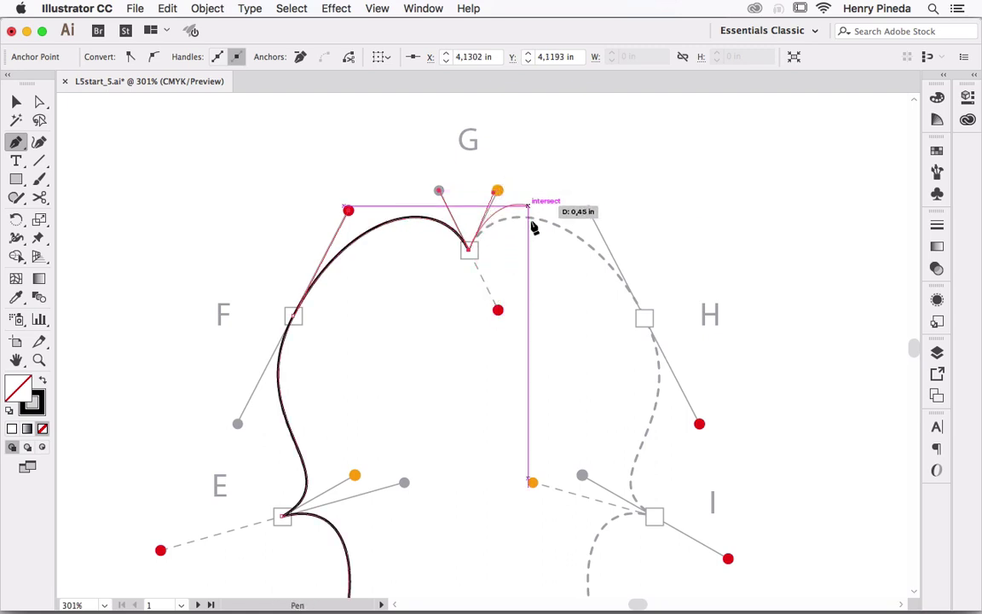
key("space")
mouse_move(675, 316)
left_mouse_down()
mouse_move(498, 281)
mouse_move(517, 389)
left_mouse_up()
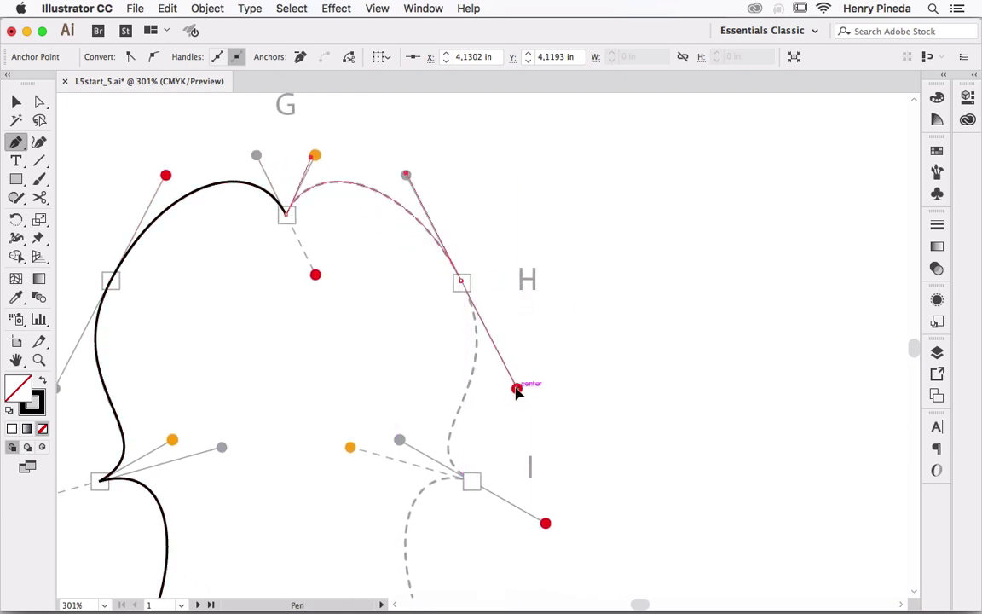
Step: Add anchors I and J, break J's handle, and close the path back at A
scroll(520, 375, "down", 5)
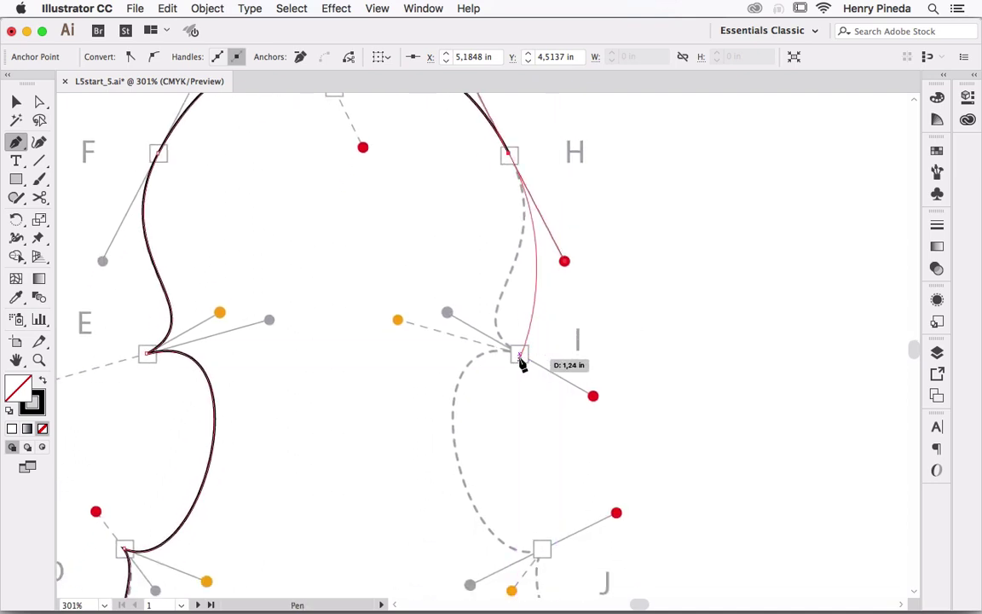
mouse_move(520, 354)
left_mouse_down()
mouse_move(596, 401)
mouse_move(398, 321)
left_mouse_up()
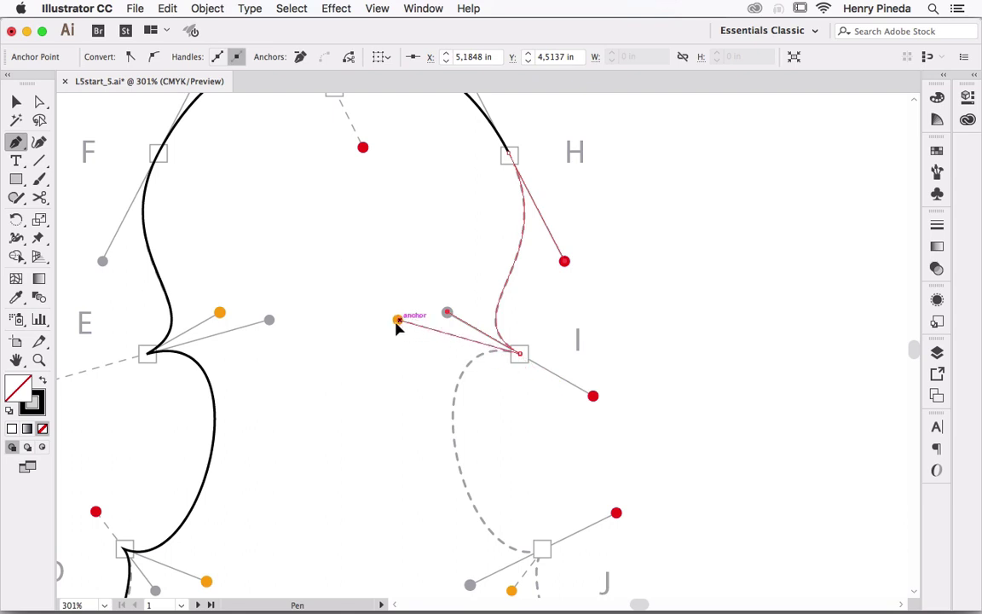
scroll(442, 417, "down", 5)
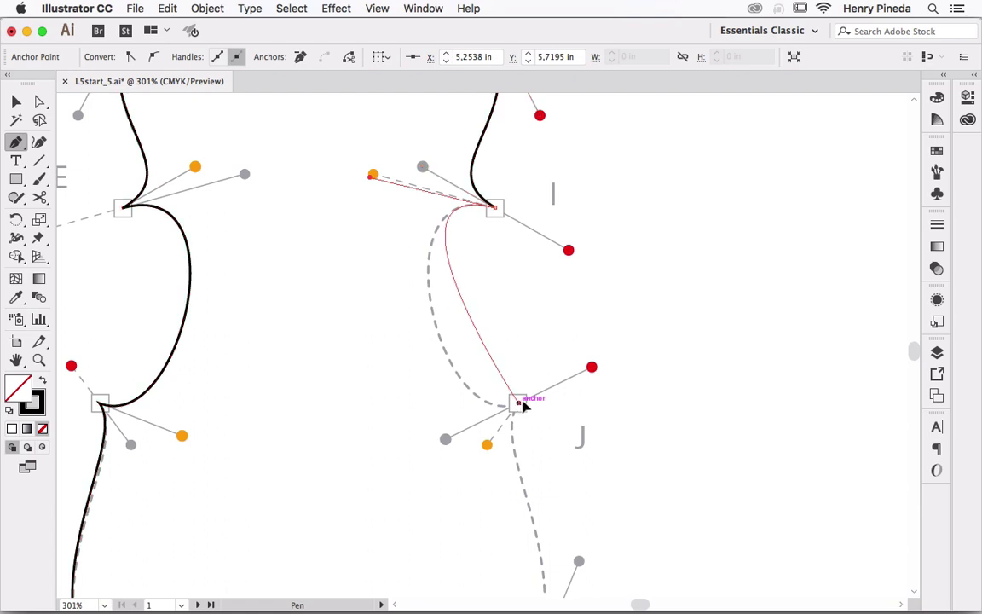
left_click_drag(521, 404, 594, 372)
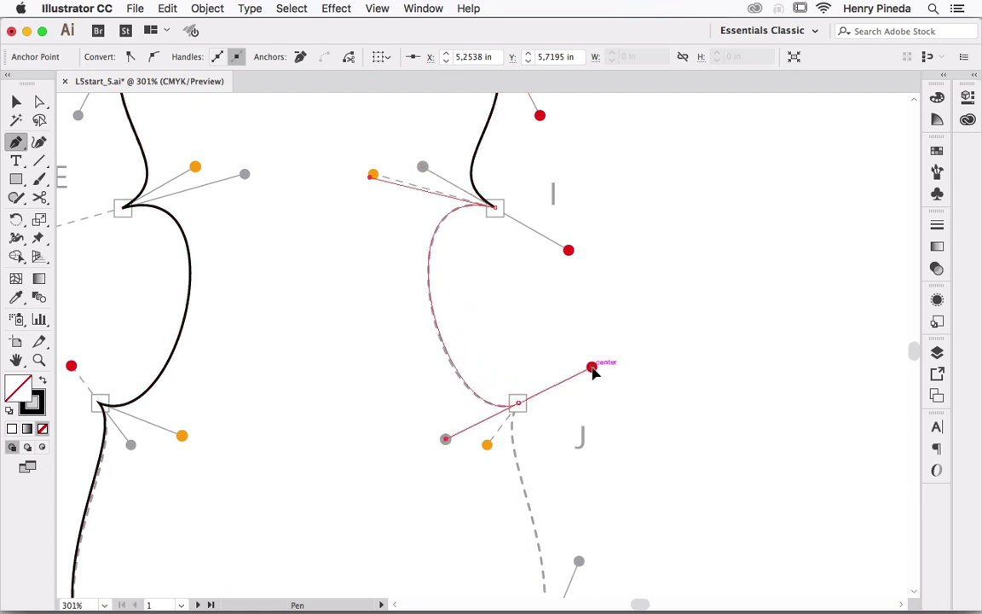
mouse_move(594, 371)
left_mouse_down()
mouse_move(487, 444)
mouse_move(433, 281)
mouse_move(461, 274)
left_mouse_up()
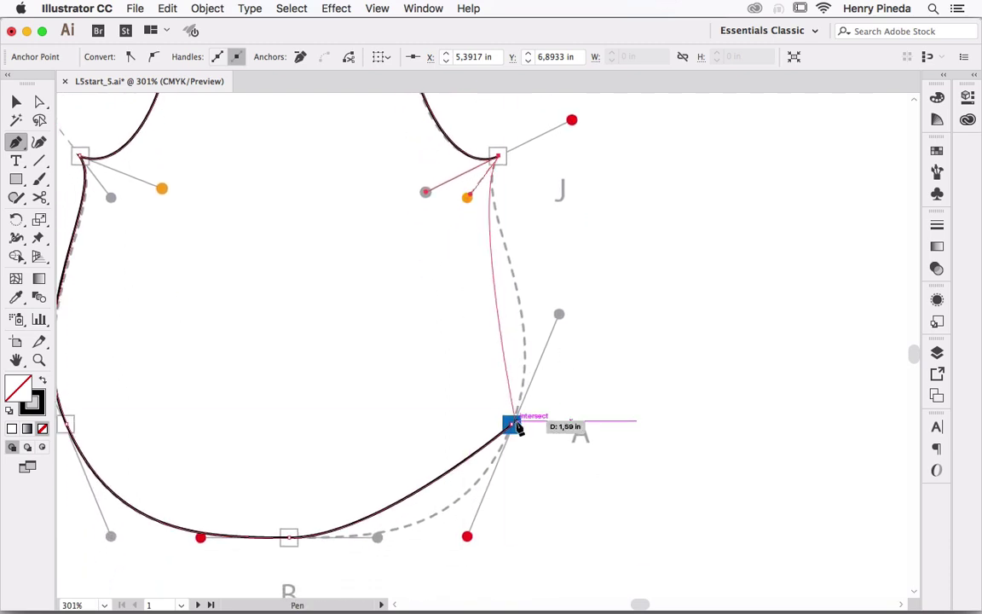
left_click_drag(511, 424, 467, 537)
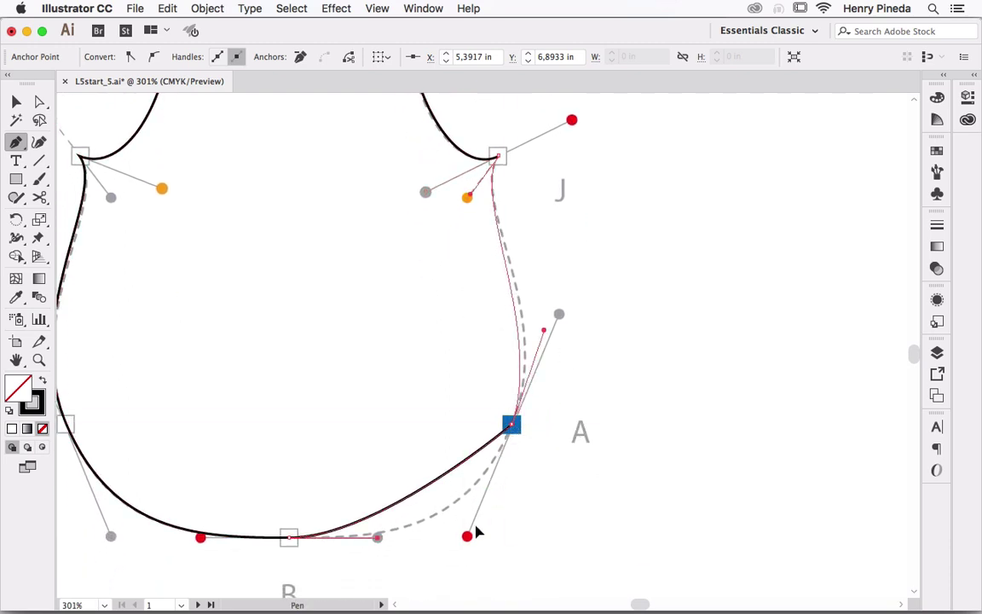
left_click_drag(442, 432, 546, 436)
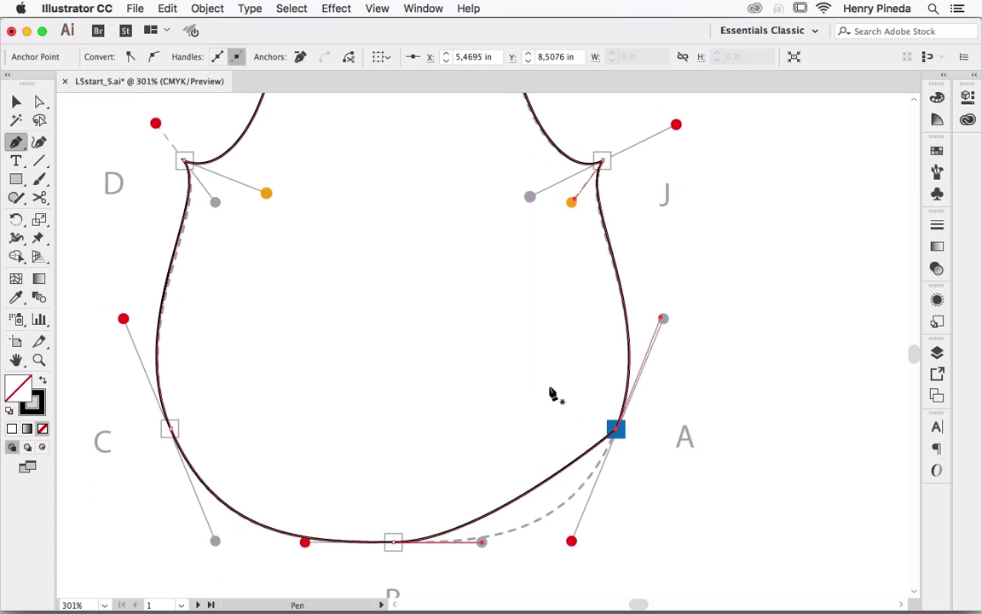
Step: With Direct Selection, reshape anchor B's handle on the bottom curve, then undo it
left_click(39, 101)
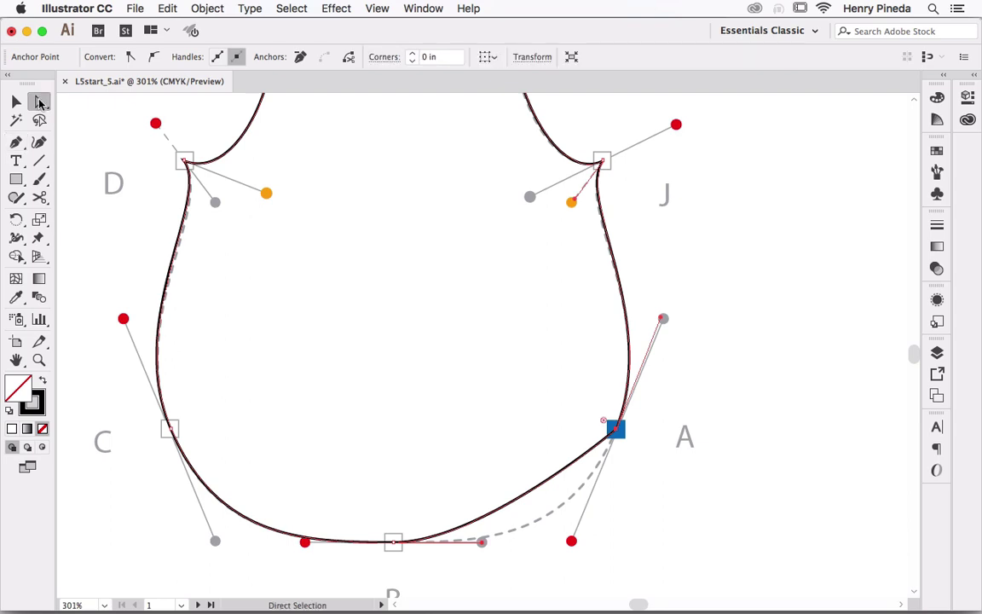
scroll(526, 468, "down", 3)
scroll(517, 372, "down", 2)
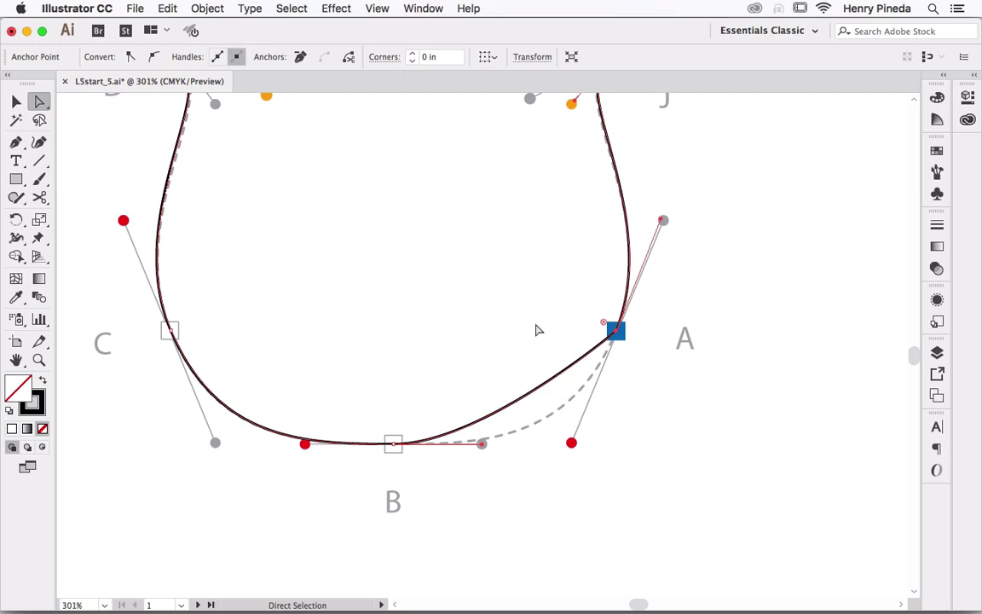
left_click(394, 445)
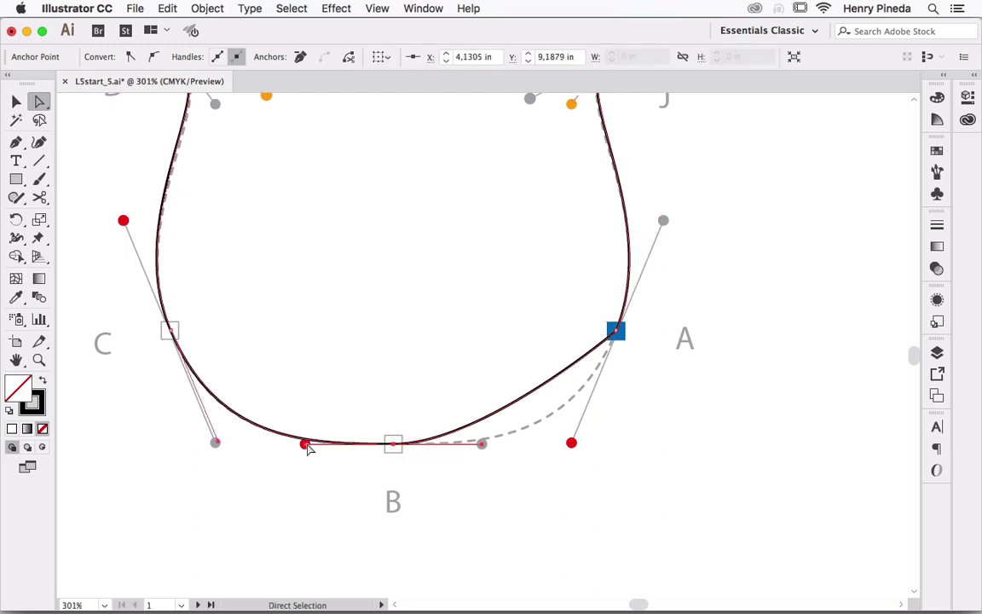
mouse_move(305, 444)
left_mouse_down()
mouse_move(307, 466)
mouse_move(329, 391)
left_mouse_up()
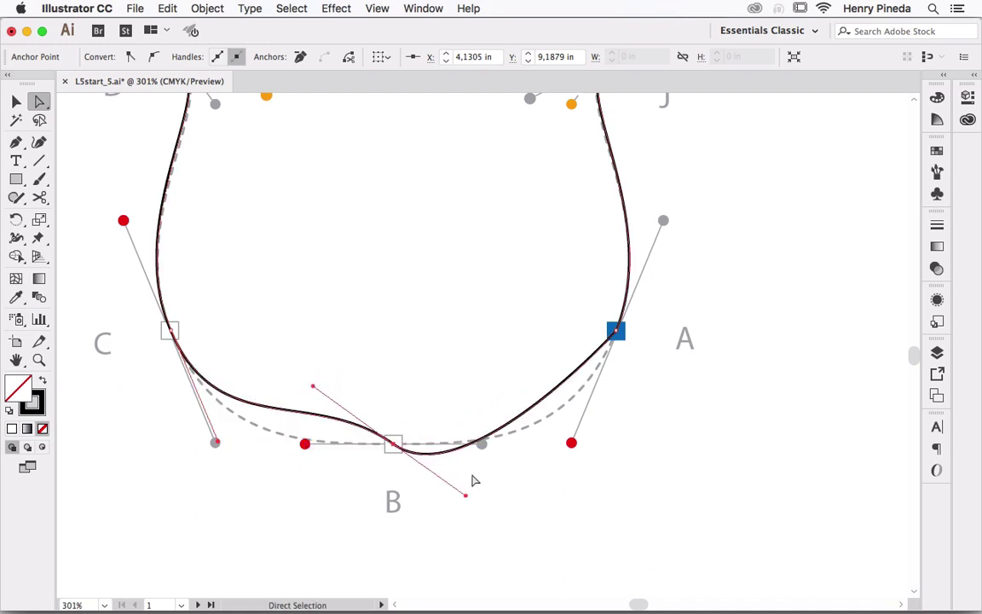
key("ctrl+z")
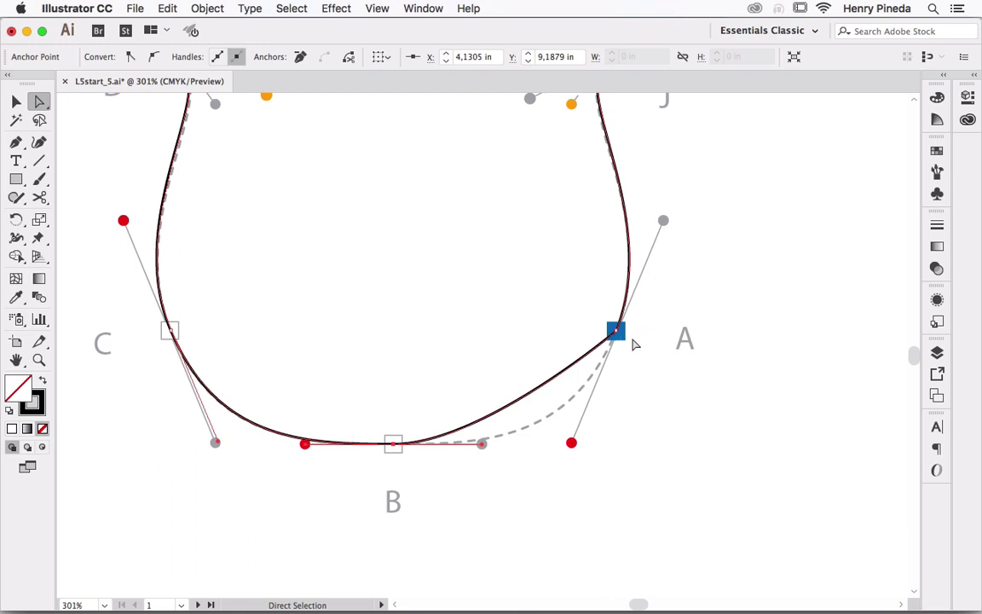
Step: Drag anchor A's upper handle to reshape the curve, then undo it
left_click(608, 327)
left_click_drag(664, 220, 689, 279)
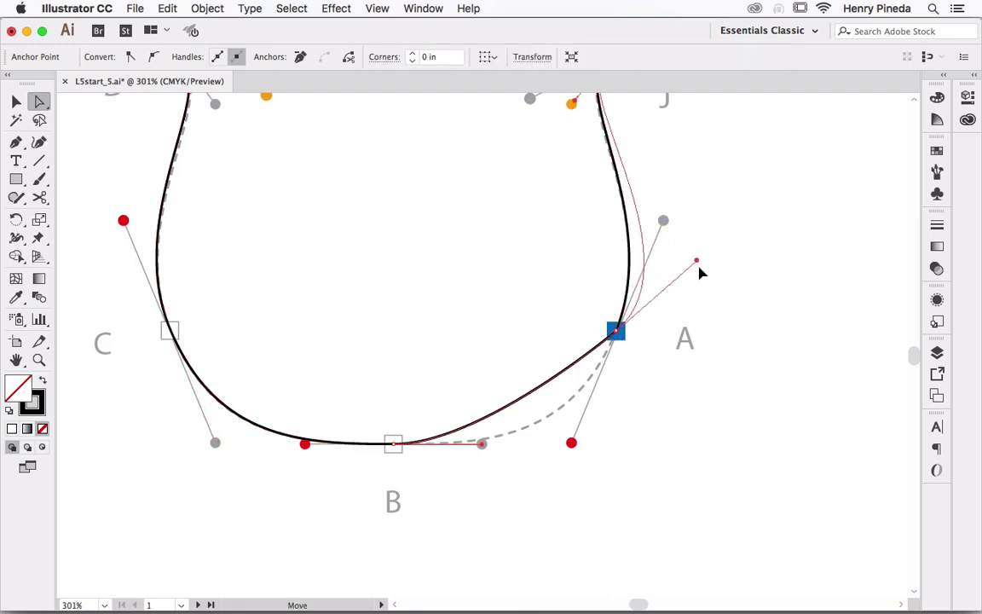
key("ctrl+z")
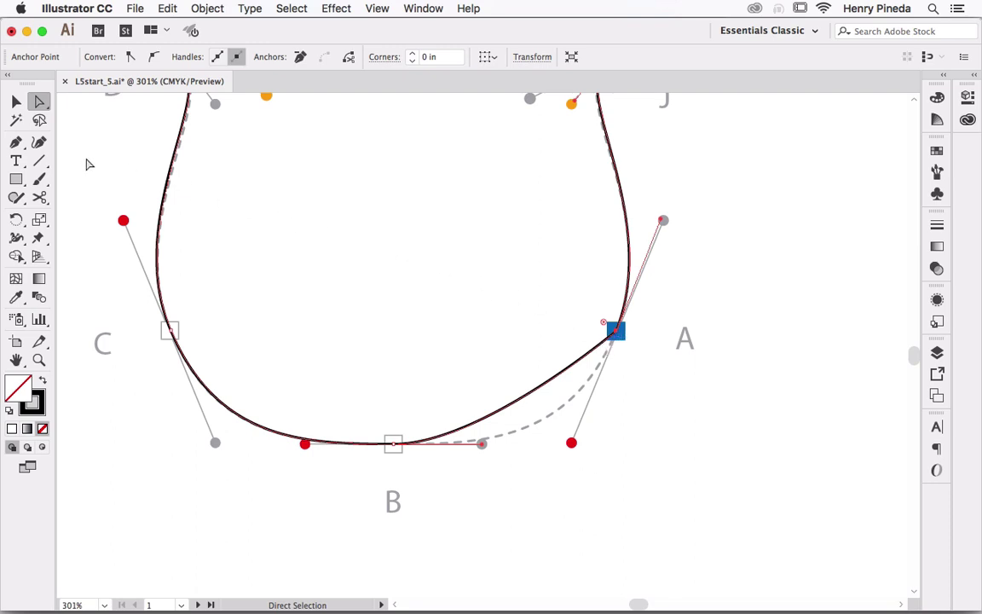
left_click_drag(15, 143, 47, 142)
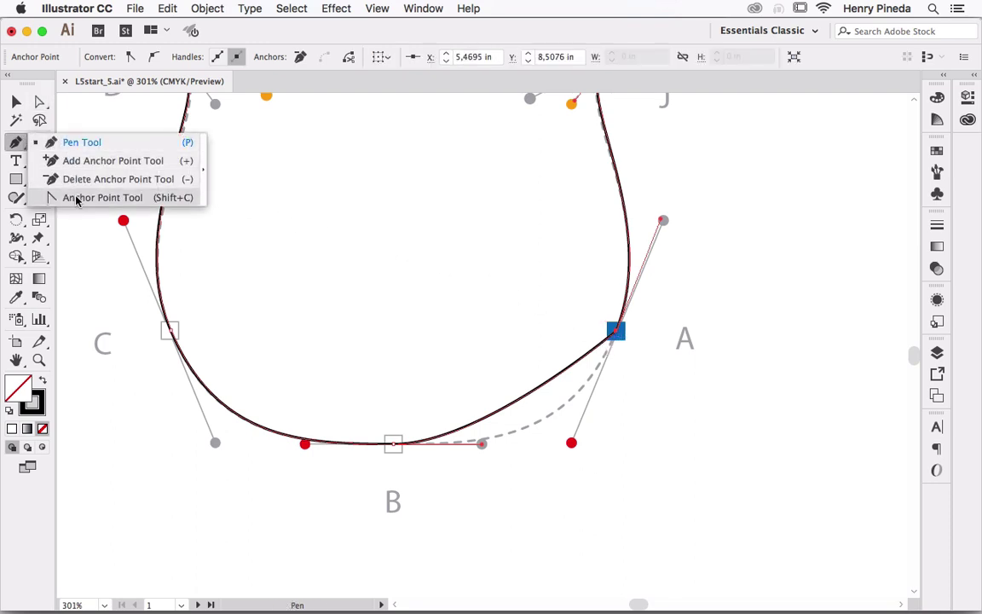
Step: Convert anchor A into a smooth point following the guide, then fit the artboard in the window
left_click(75, 199)
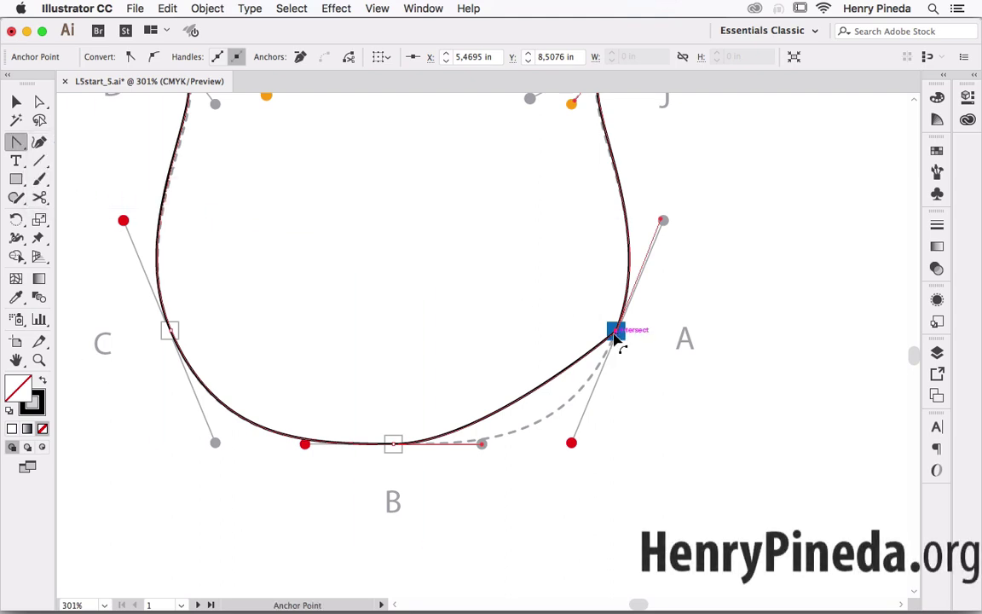
left_click_drag(614, 335, 571, 444)
left_click(19, 360)
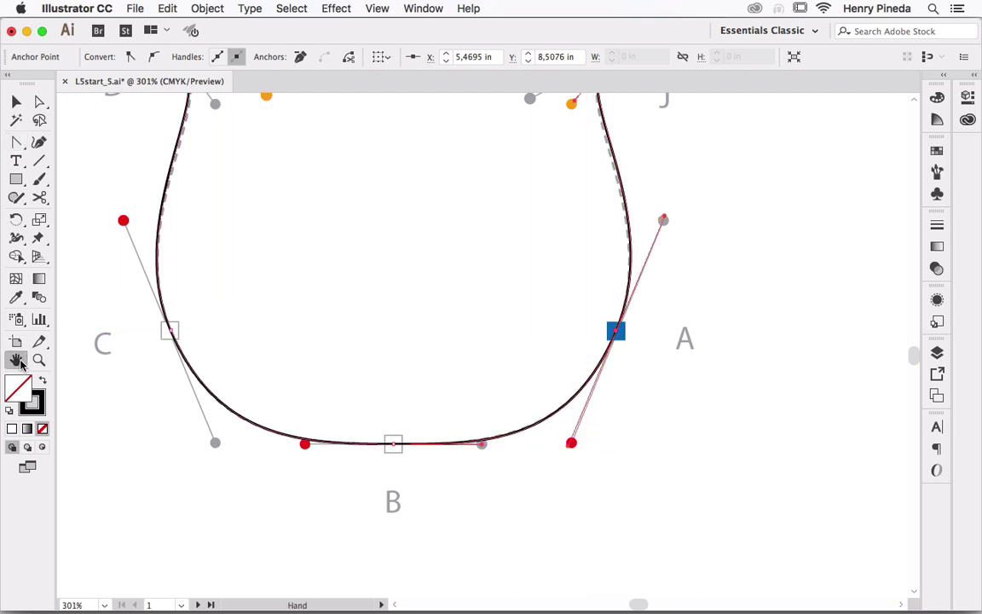
double_click(16, 360)
left_click(16, 101)
left_click(319, 262)
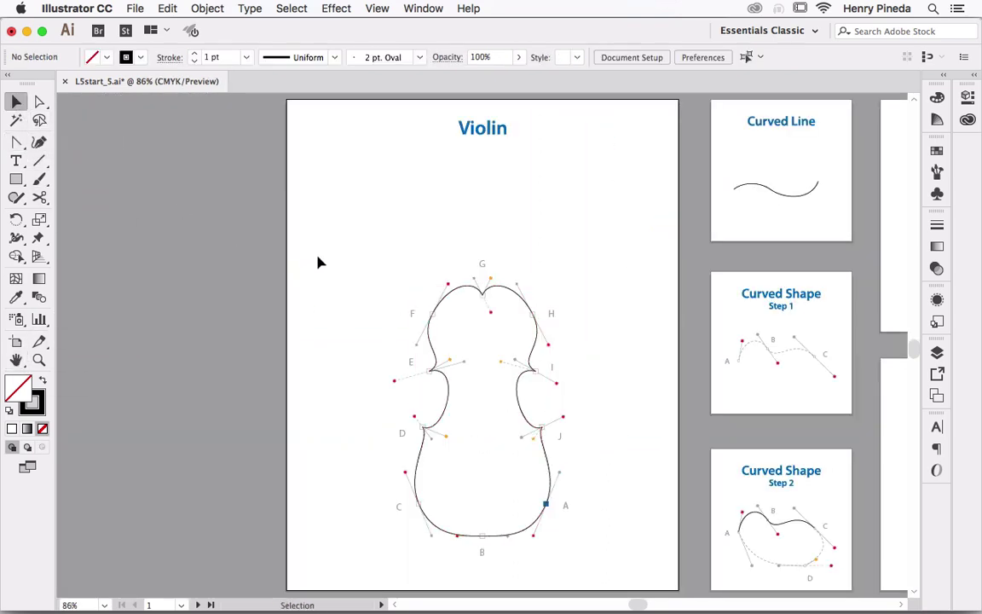